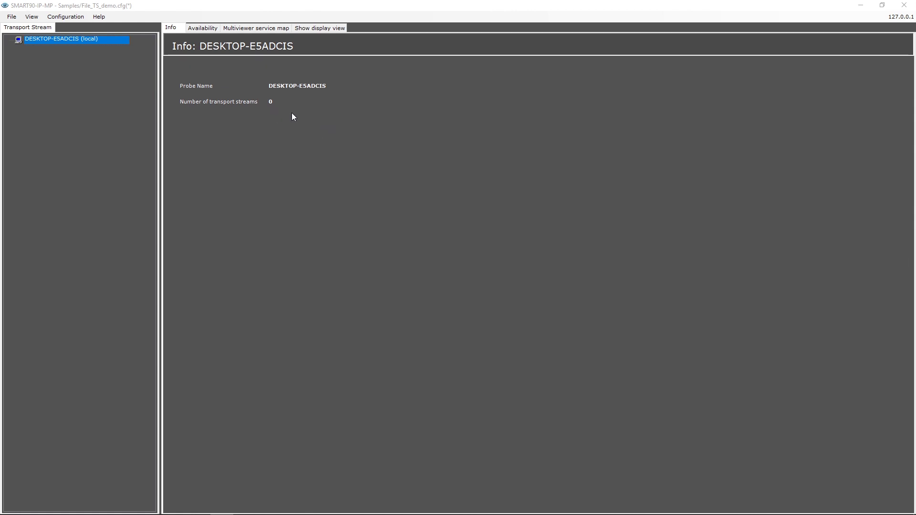
In Configuration mode, add a looping transport stream FileTS reading out.ts under the local probe.
left_click(67, 18)
left_click(65, 16)
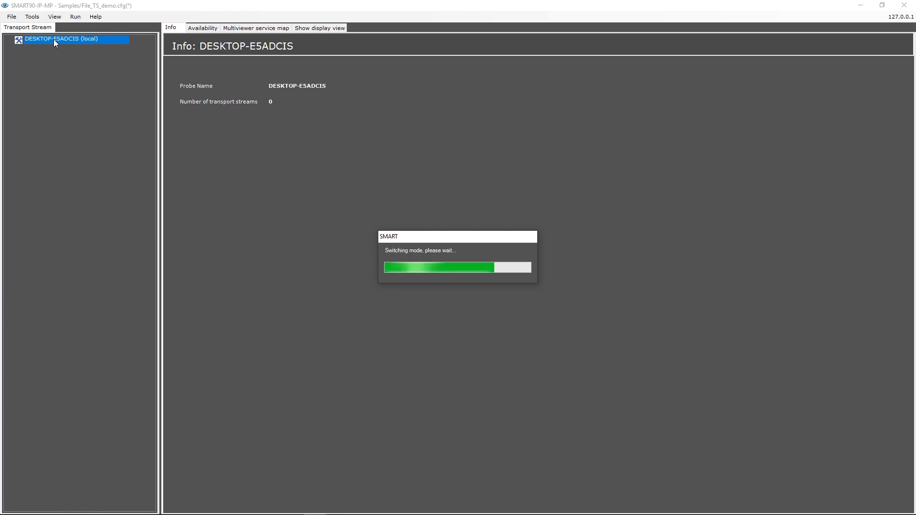
right_click(53, 41)
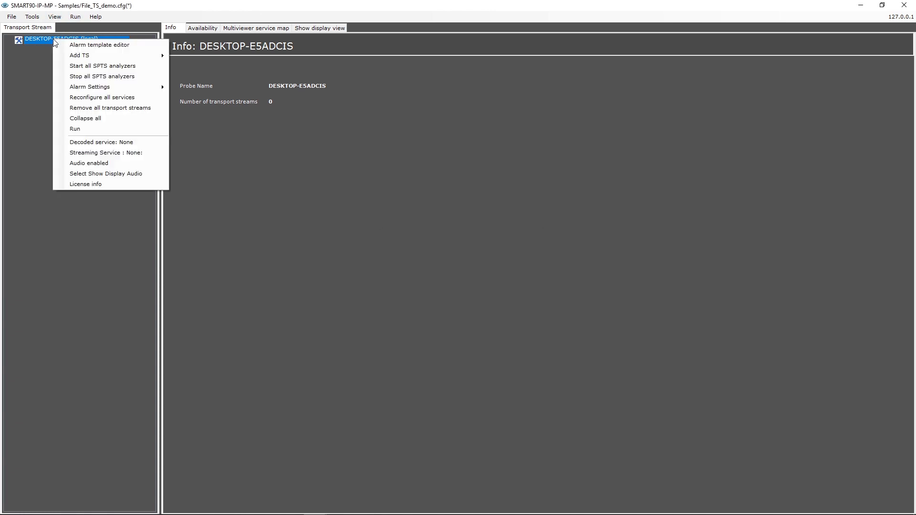
mouse_move(84, 56)
left_click(214, 56)
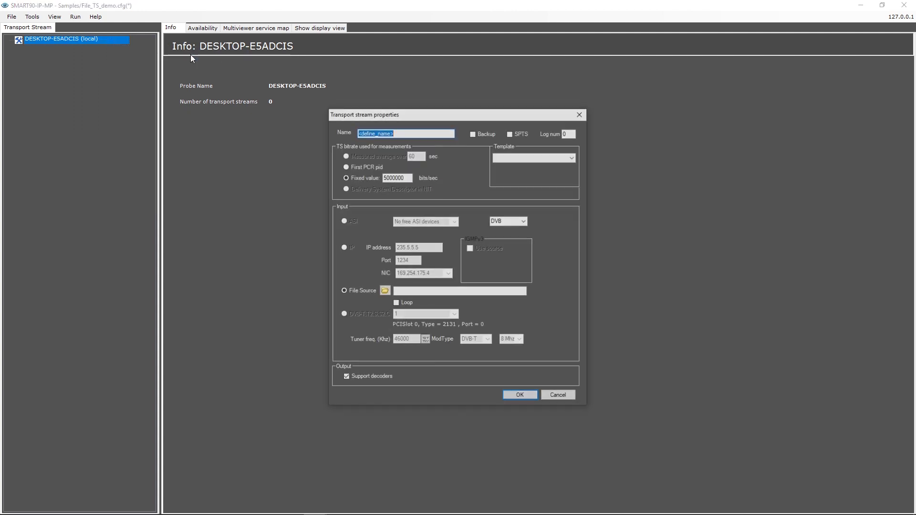
type("Fil")
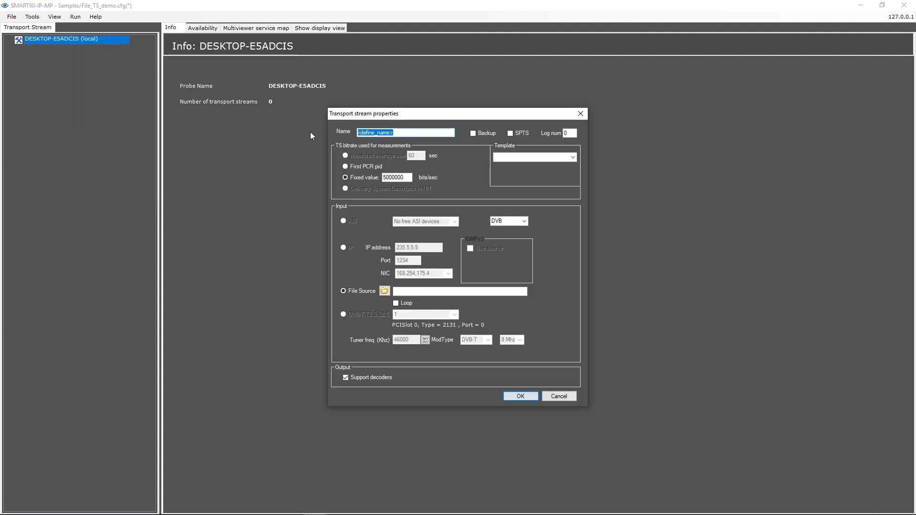
type("eTS")
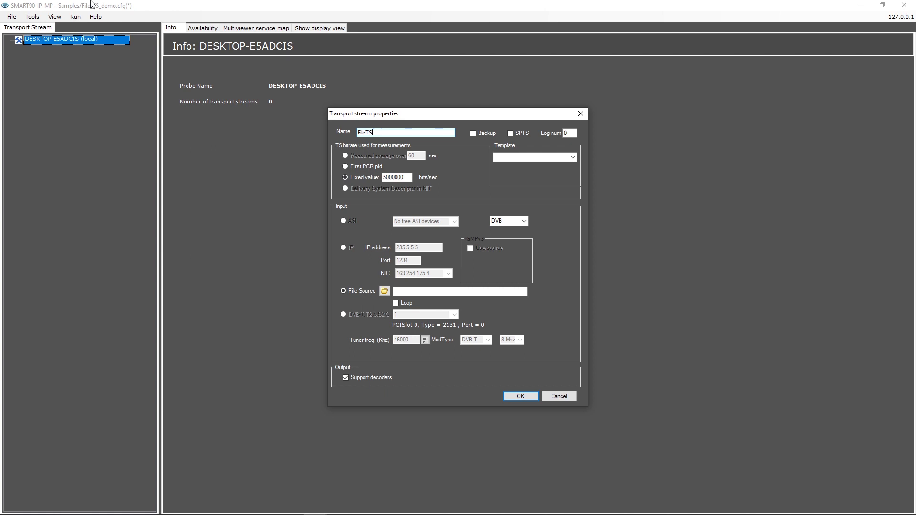
left_click(384, 290)
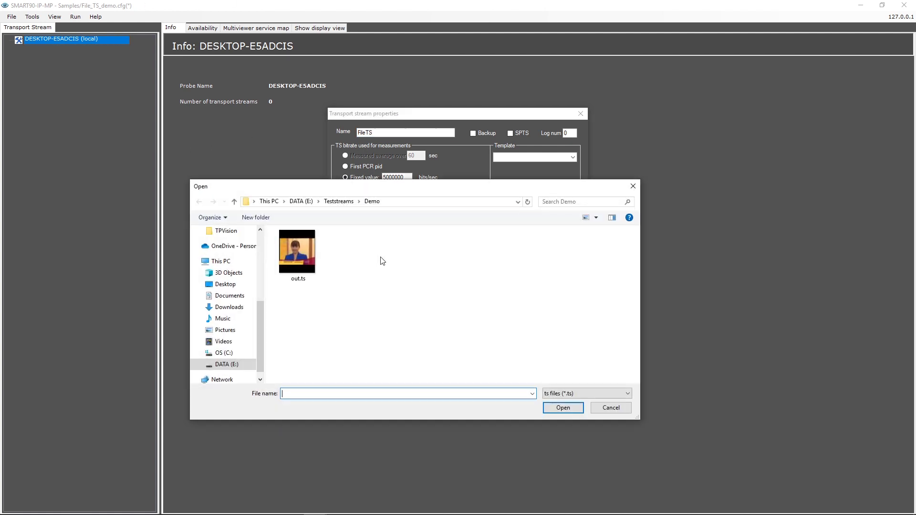
double_click(297, 254)
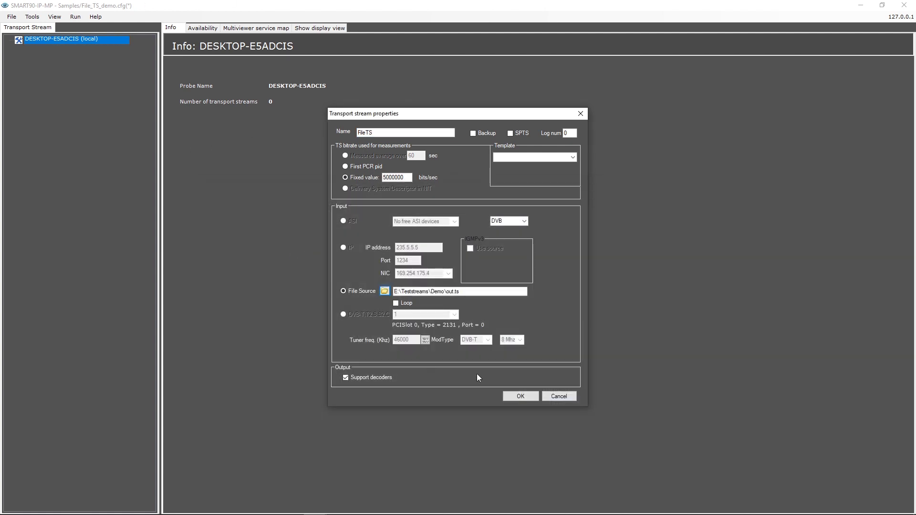
left_click(395, 303)
left_click(522, 396)
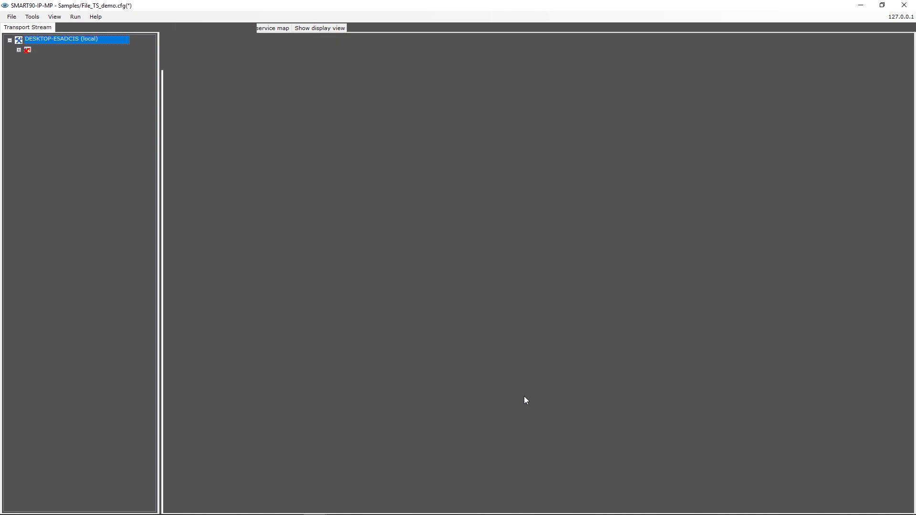
Show FileTS's PSI/SI PAT and its alarms, run the analysis, and view the seven-program PAT.
left_click(152, 119)
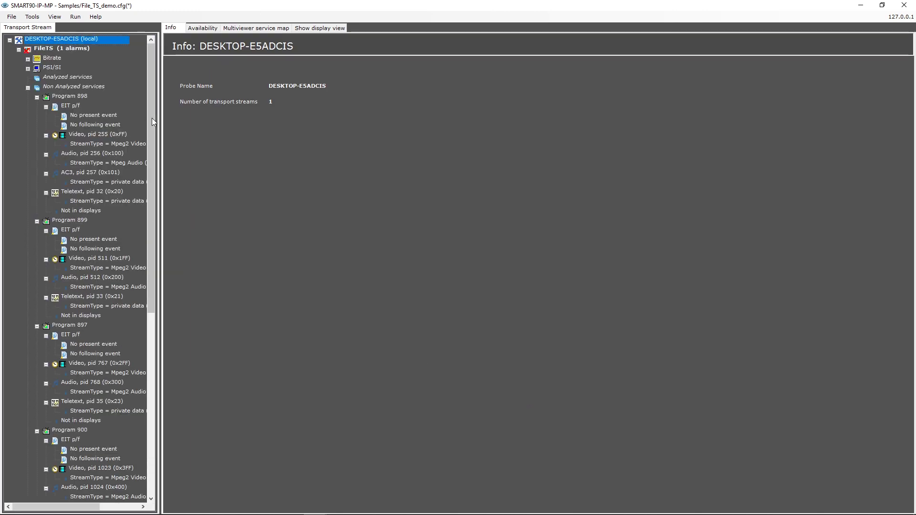
left_click(28, 88)
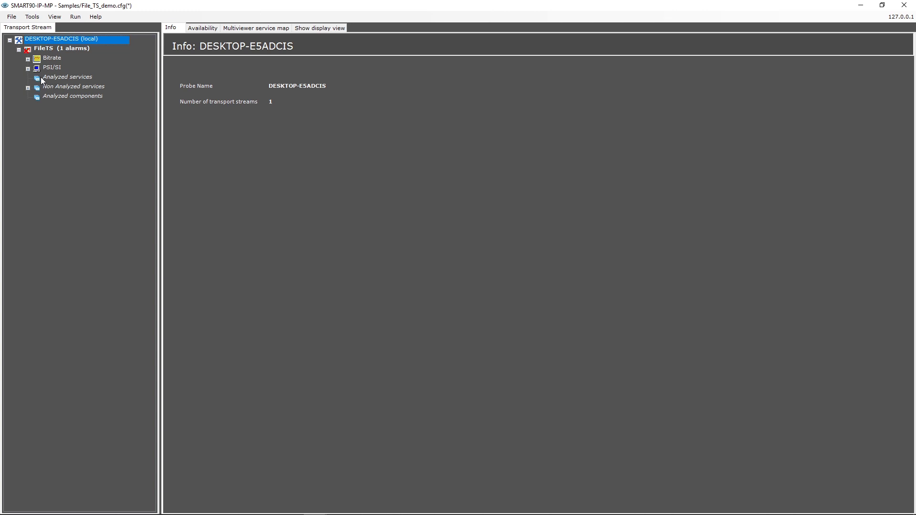
left_click(28, 68)
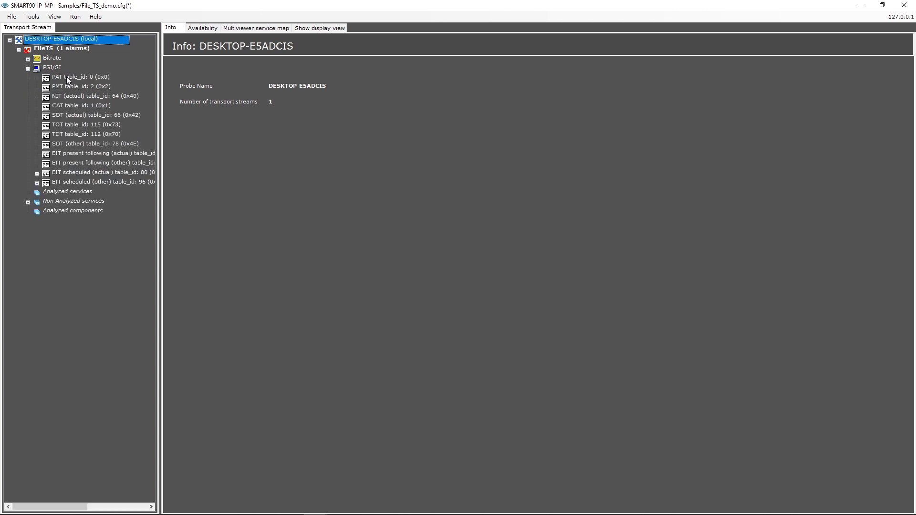
left_click(66, 77)
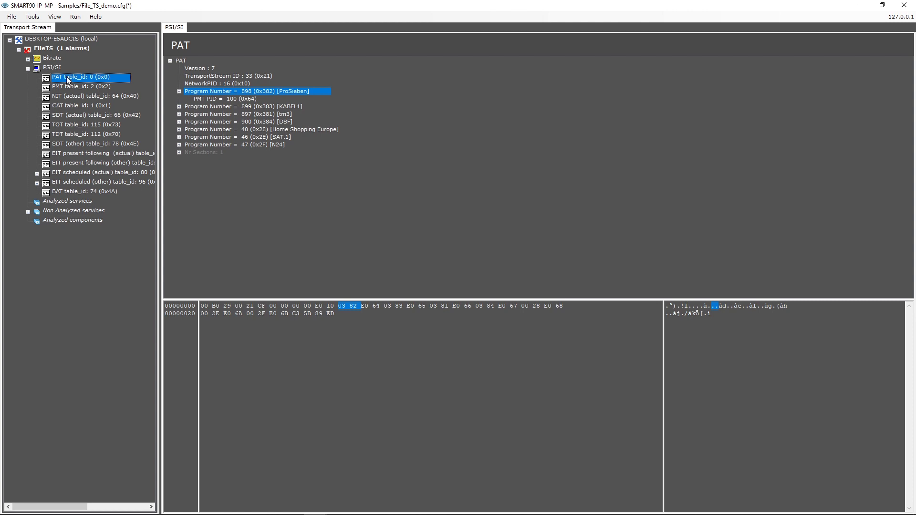
left_click(60, 50)
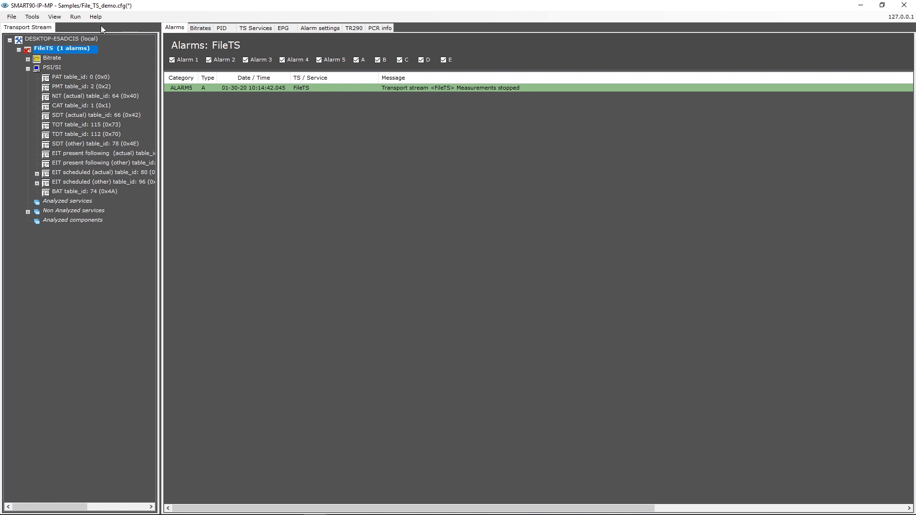
left_click(74, 17)
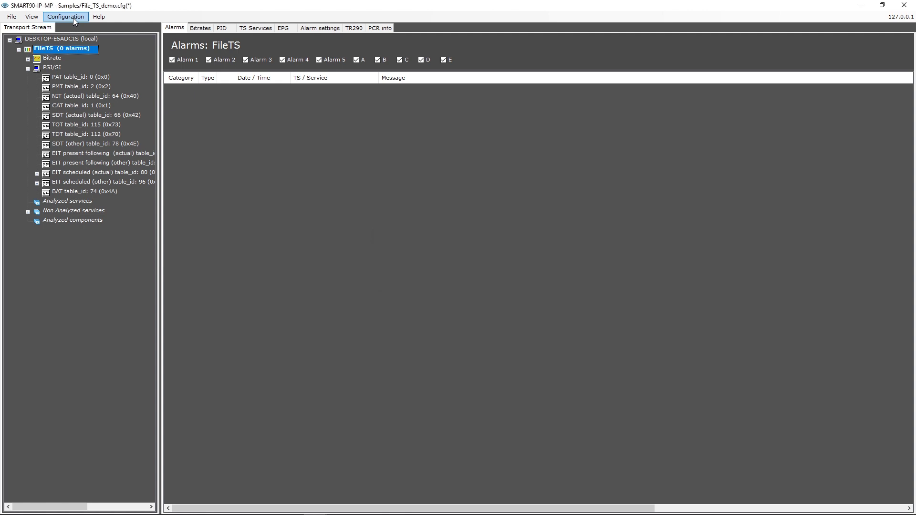
left_click(78, 77)
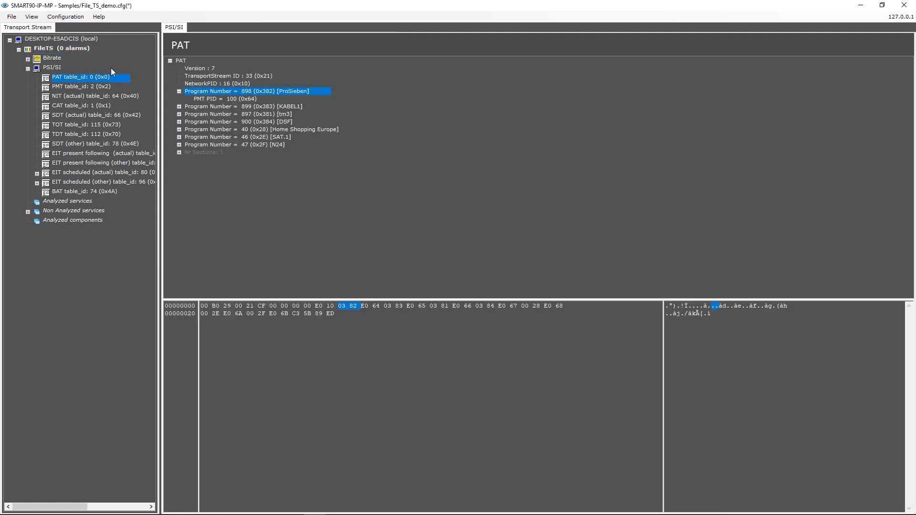
Inspect the PMT's Mpeg2 Video stream_identifier_descriptor and component_tag, then show FileTS alarms and bitrates.
left_click(180, 106)
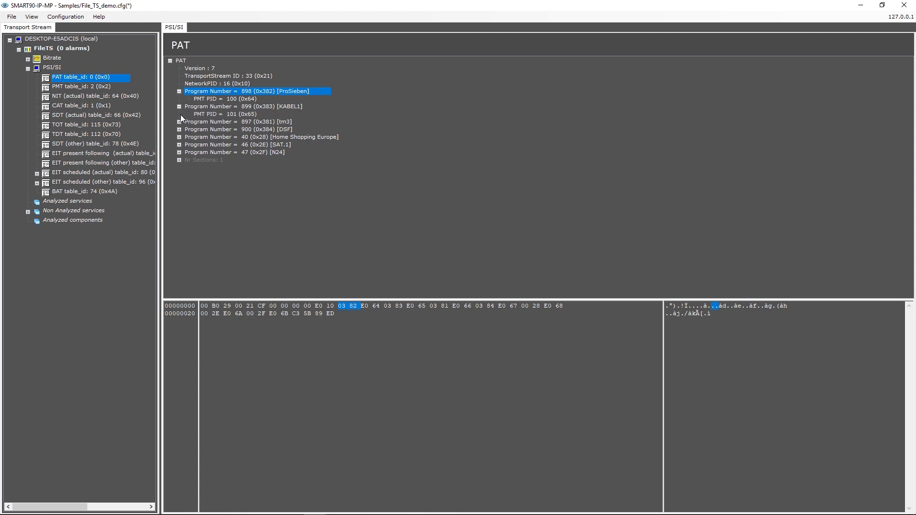
left_click(98, 86)
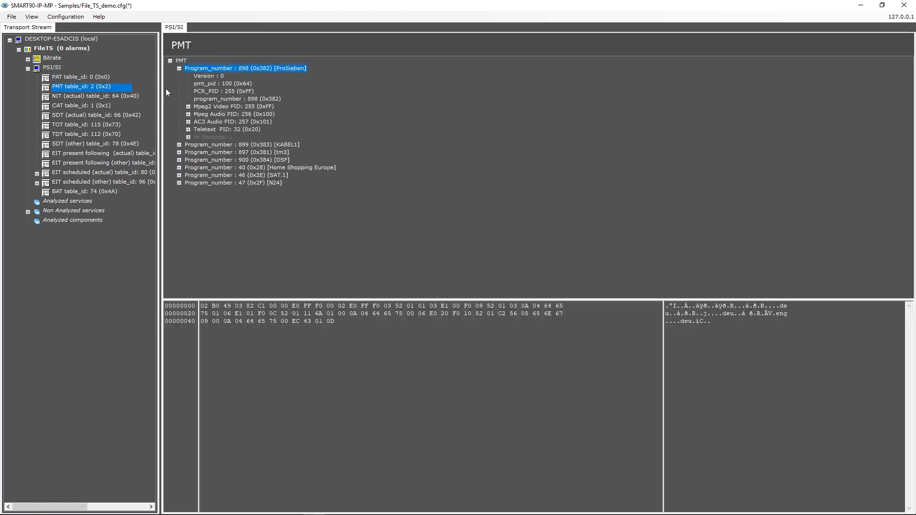
left_click(188, 106)
left_click(197, 121)
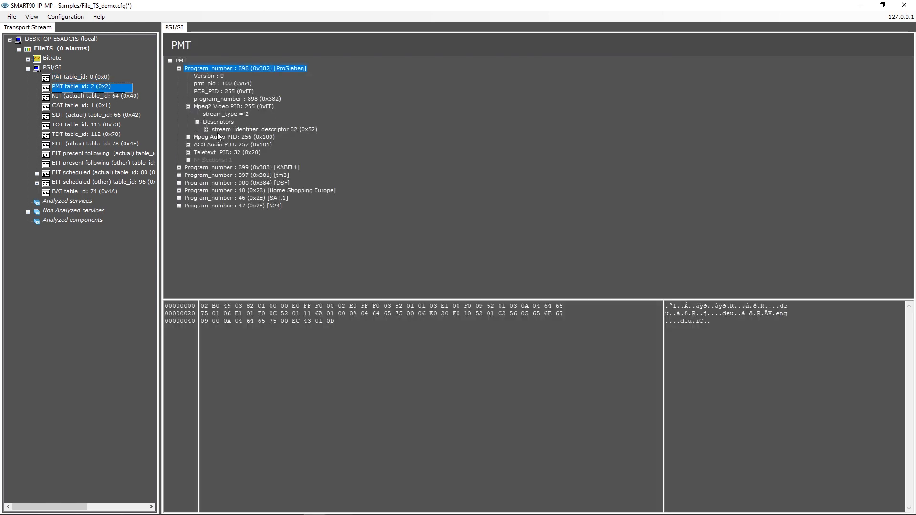
left_click(244, 130)
left_click(207, 130)
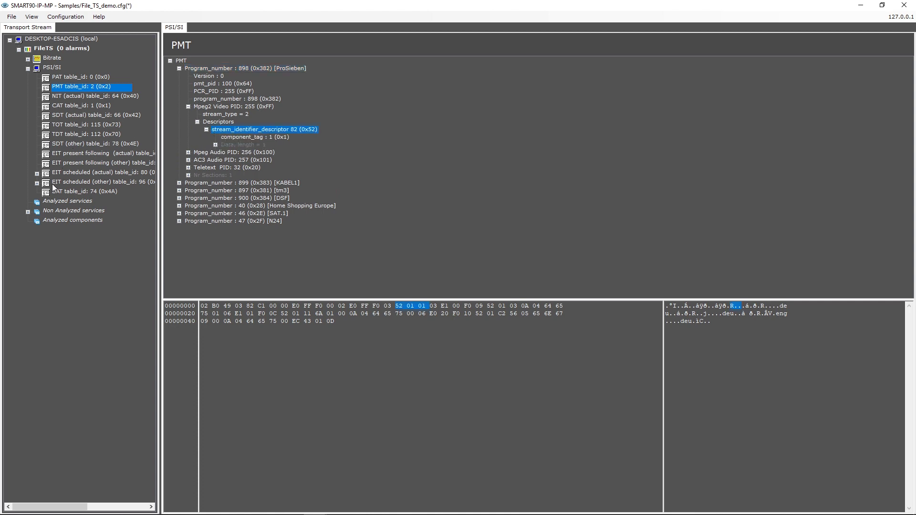
left_click(61, 49)
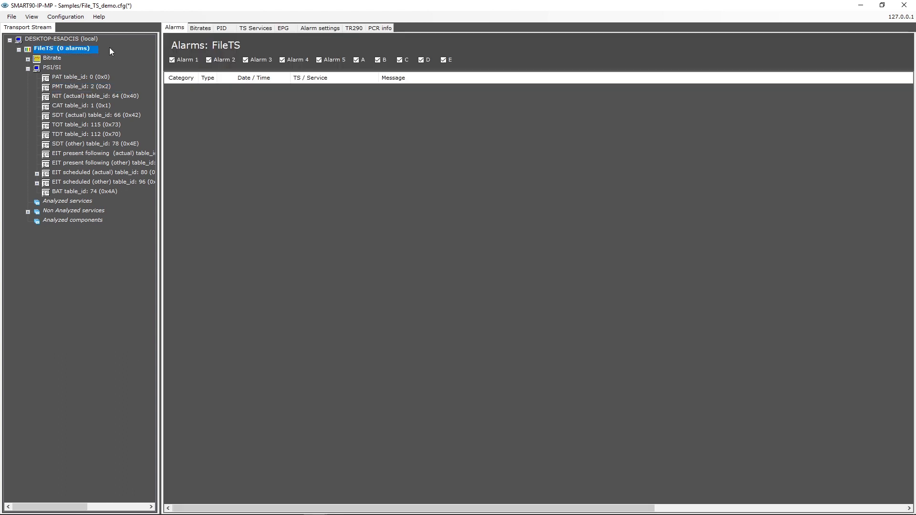
left_click(196, 29)
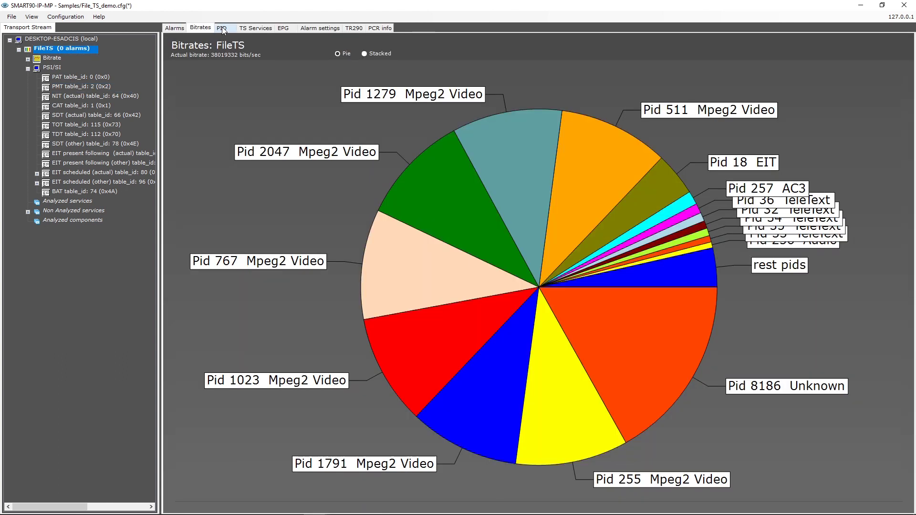
Review FileTS's PID list and services with components, then its EPG for 28 August 2001.
left_click(223, 30)
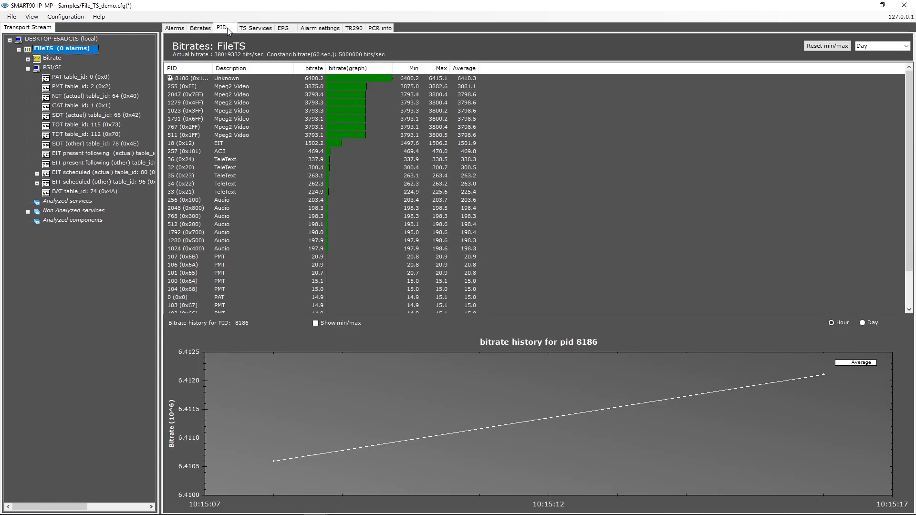
left_click(251, 30)
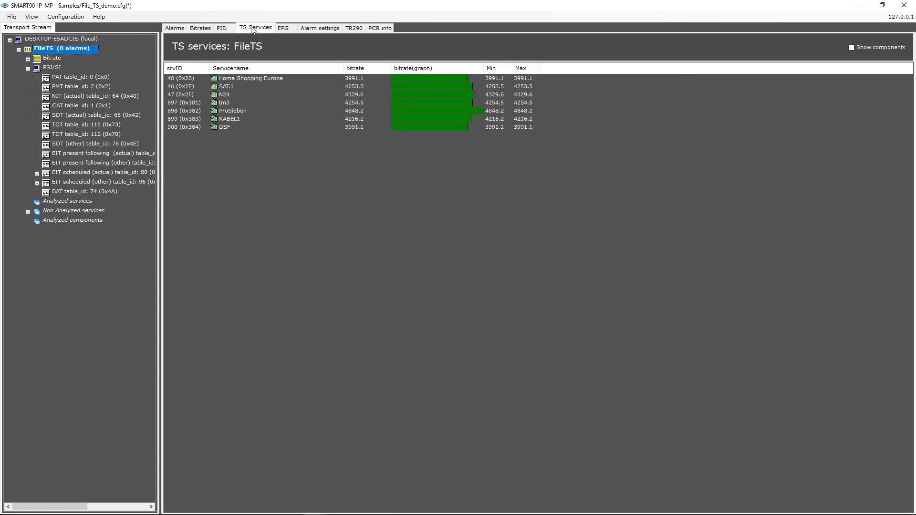
left_click(851, 48)
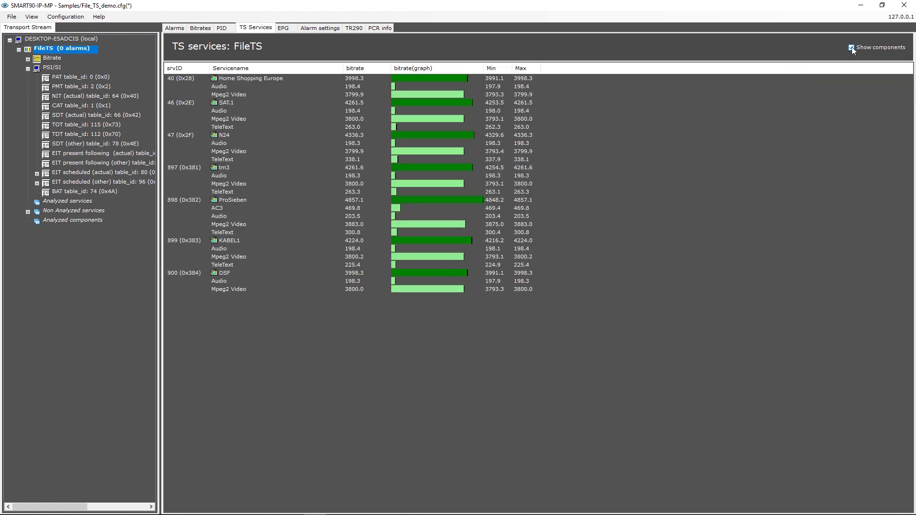
left_click(287, 27)
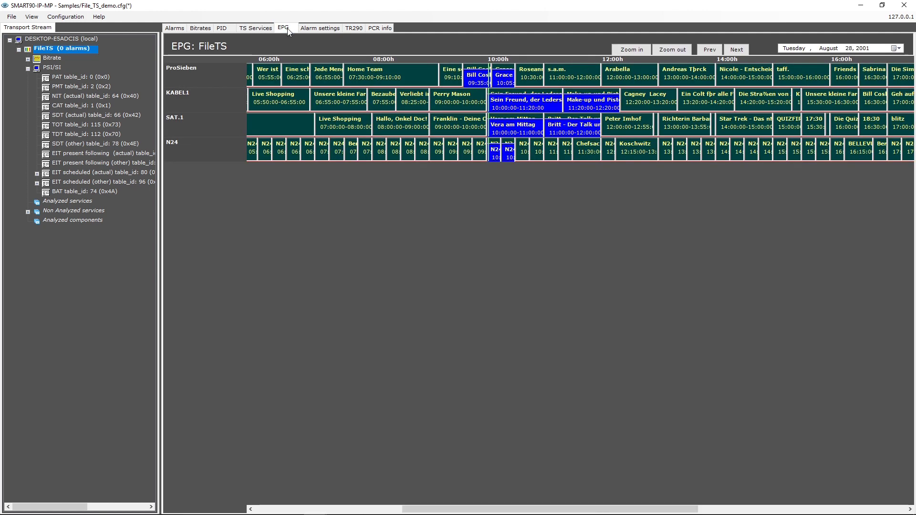
View the Sein Freund, der Lederstrumpf event details, then FileTS's alarm thresholds and TR290 status.
double_click(501, 102)
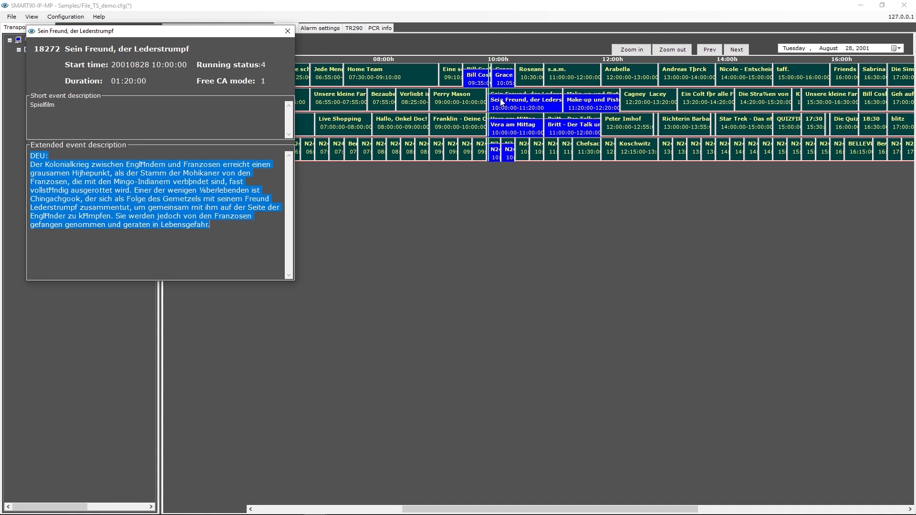
left_click(287, 32)
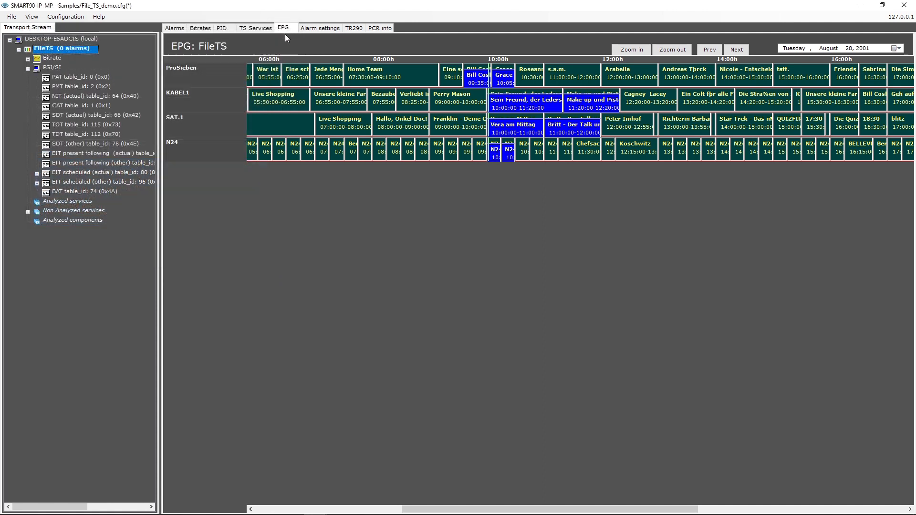
left_click(319, 29)
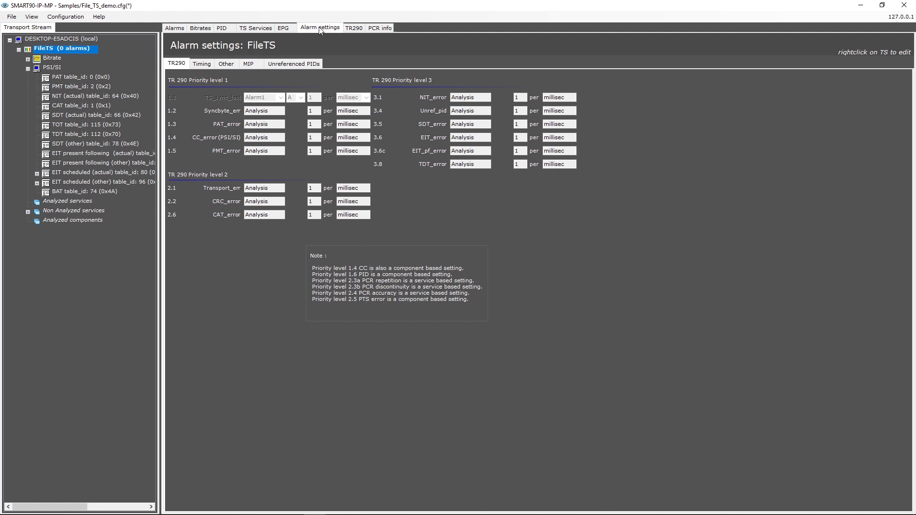
left_click(353, 28)
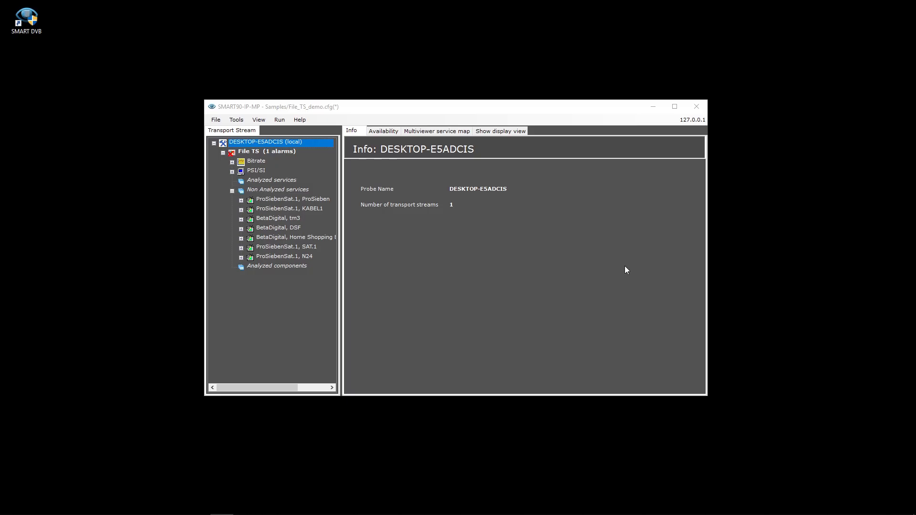
Start all analyzers with alarm templates, list the seven Analyzed services, and maximize the window.
right_click(274, 189)
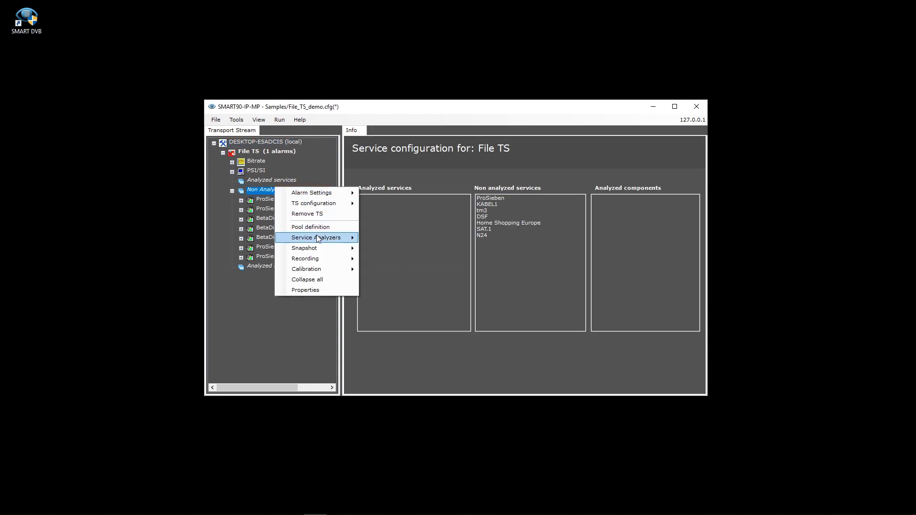
mouse_move(329, 237)
left_click(385, 240)
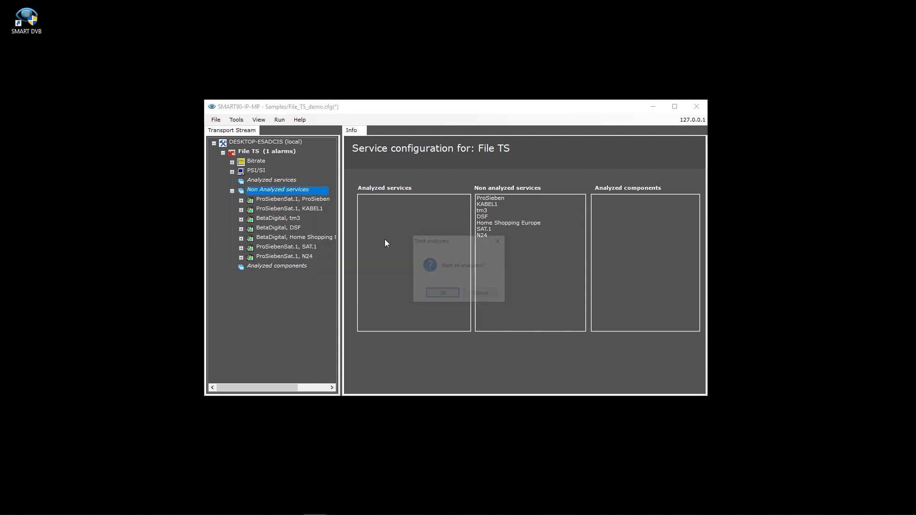
left_click(453, 294)
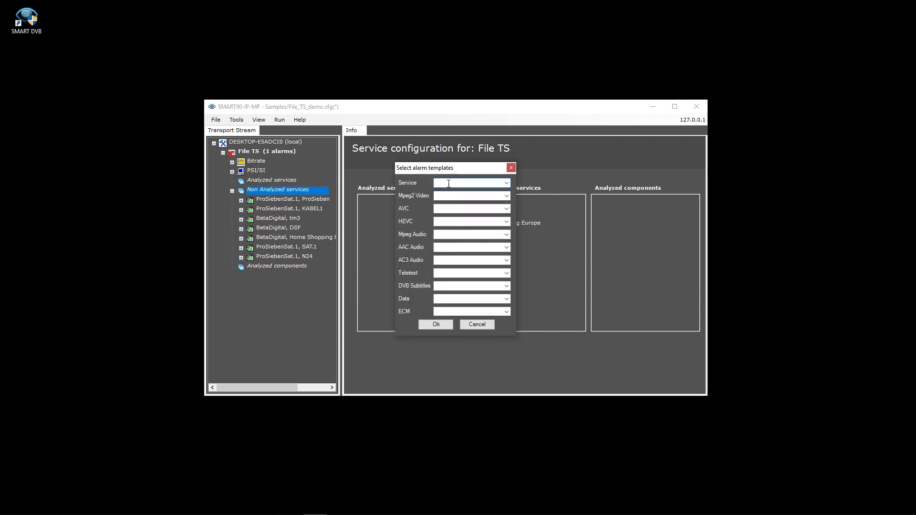
left_click(435, 324)
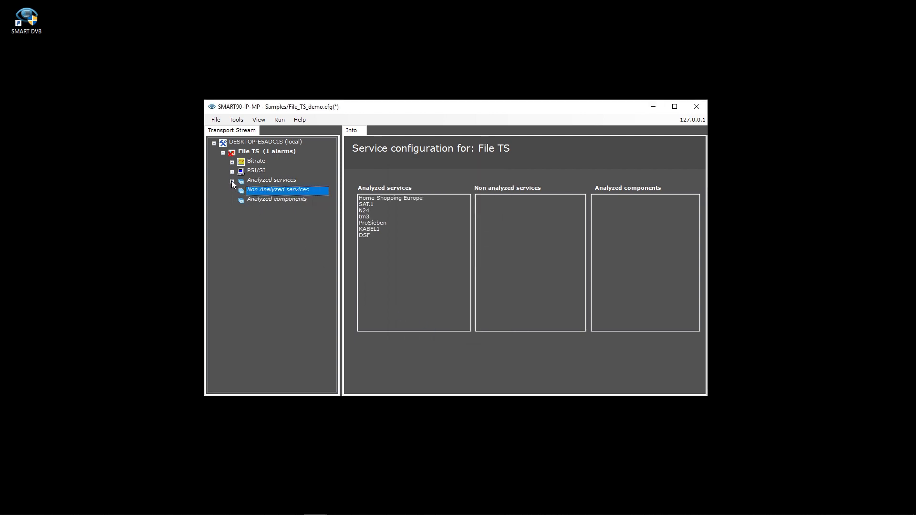
left_click(232, 181)
key("super+Up")
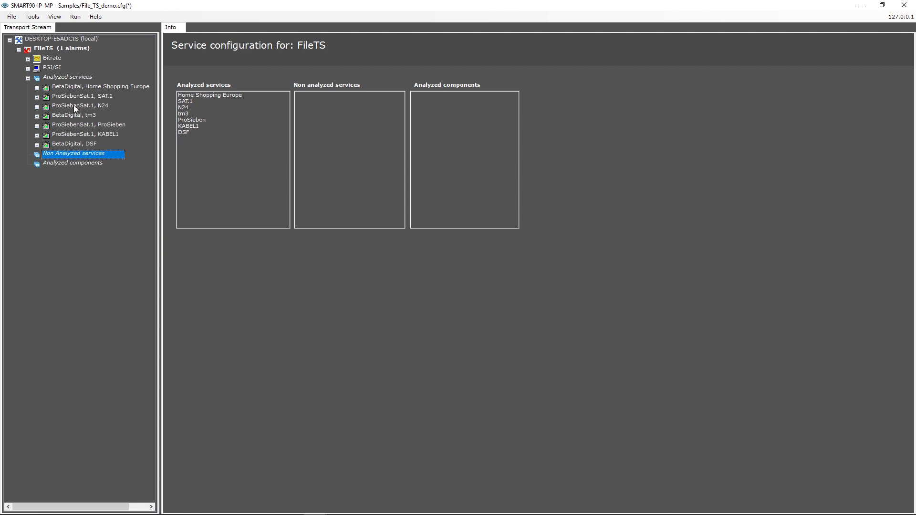
Review ProSieben's service info, EPG and 'Wer ist hier der Boss?' details, then its PCR graphs.
left_click(70, 124)
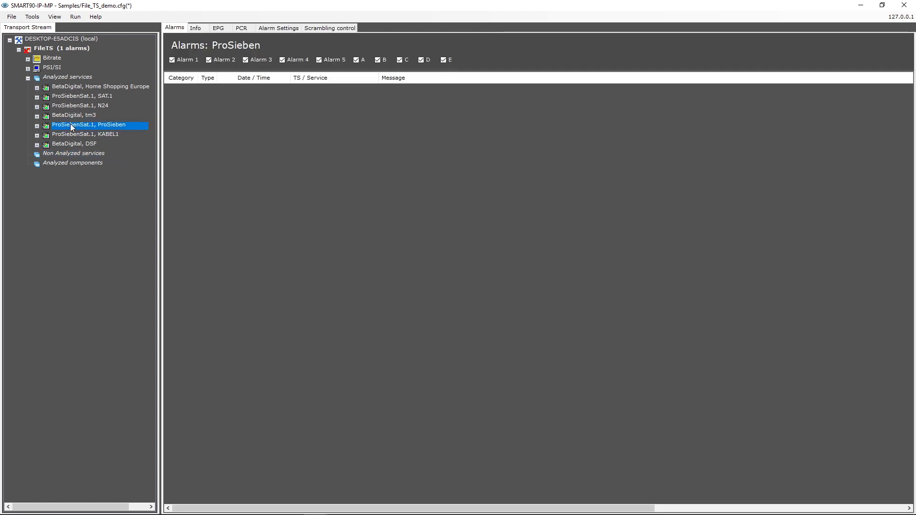
left_click(196, 29)
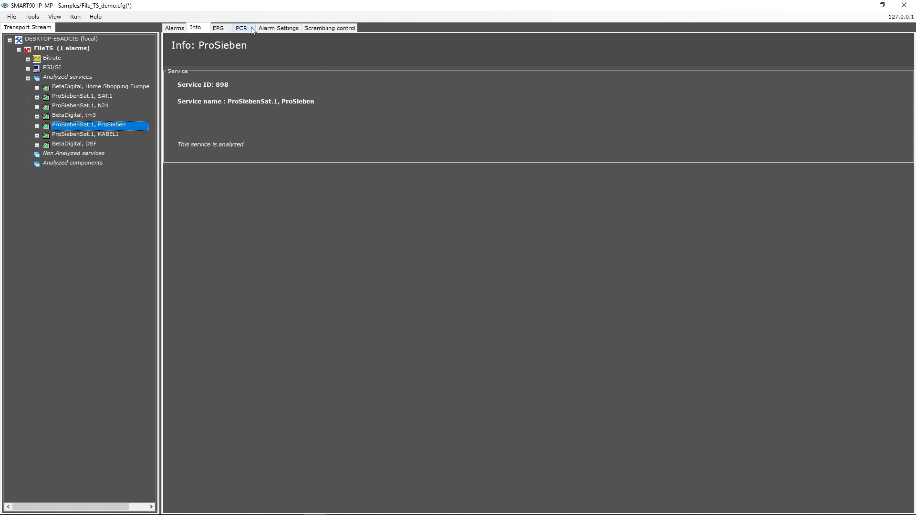
left_click(221, 28)
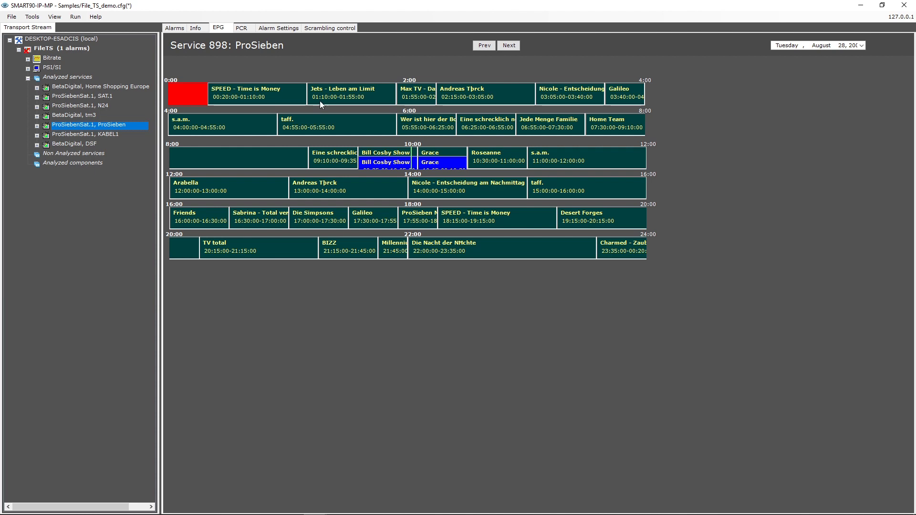
double_click(441, 125)
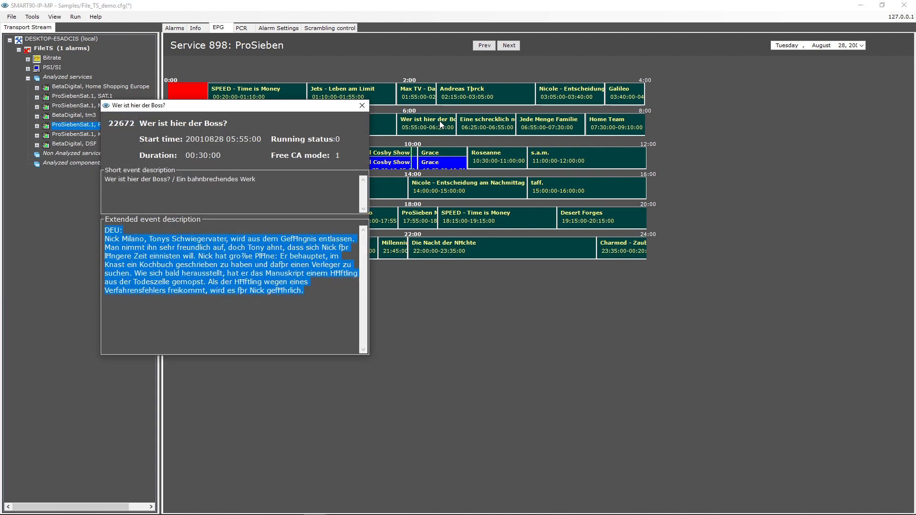
left_click(362, 106)
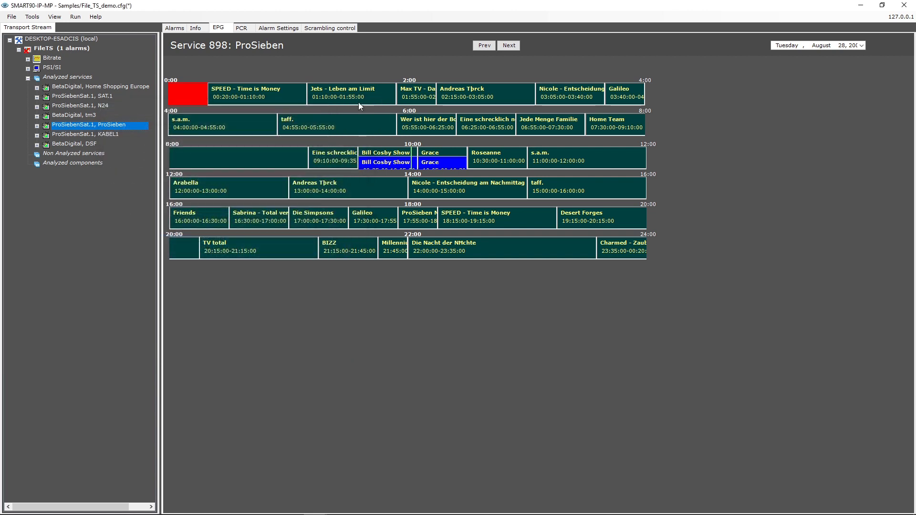
left_click(242, 29)
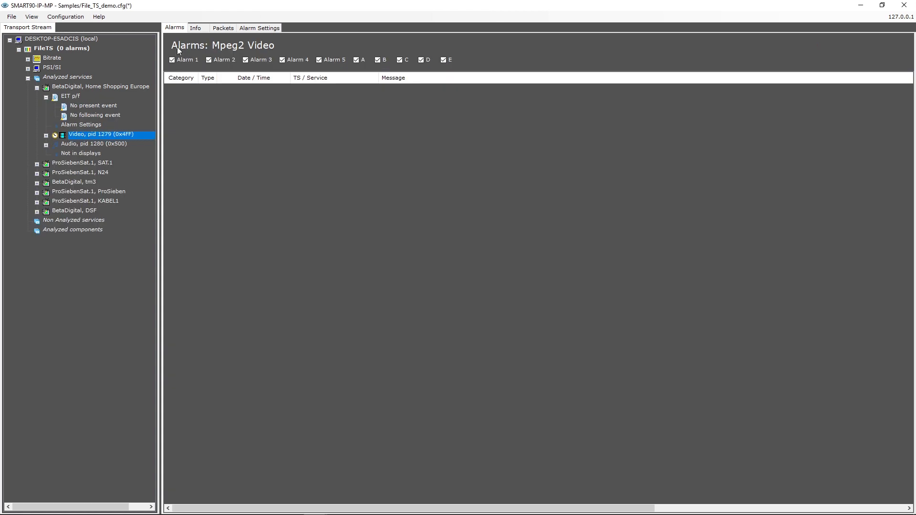
Check video PID 1279's info, step through its packets from 646 to 1008, then view its alarm settings.
left_click(198, 28)
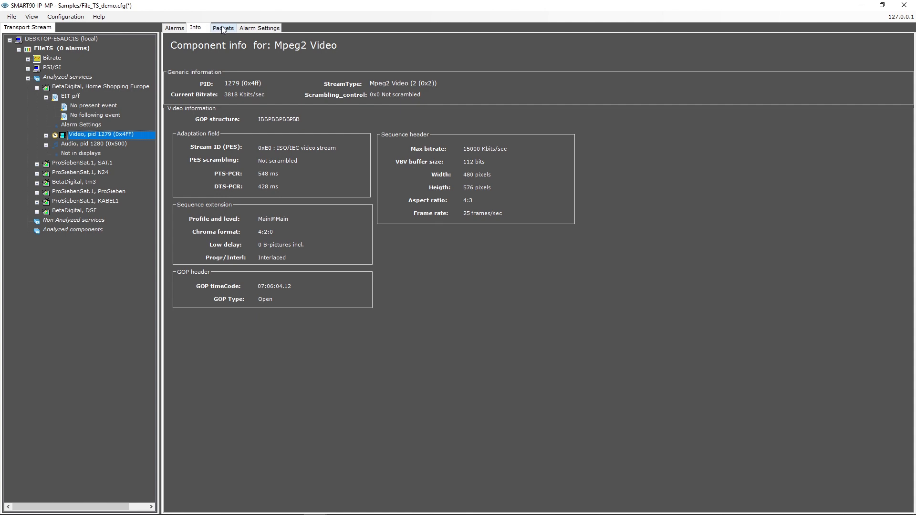
left_click(223, 29)
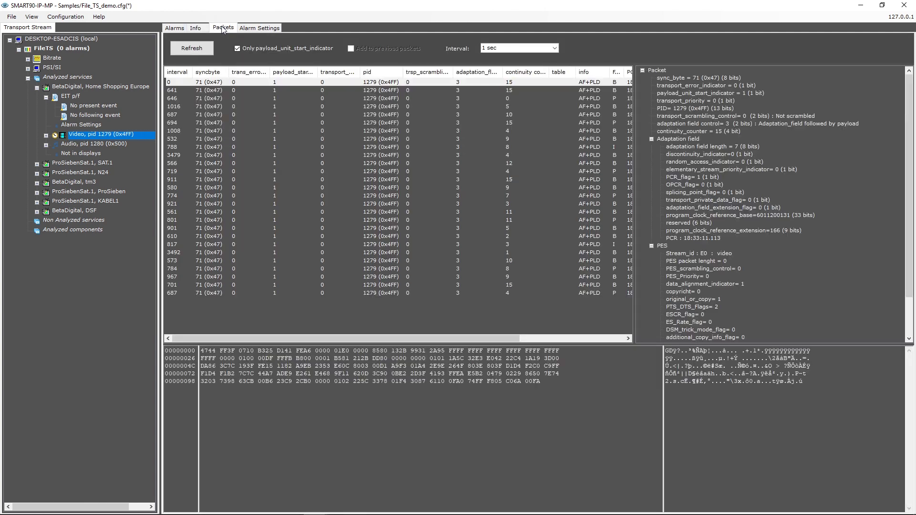
left_click(235, 99)
key("Down")
key("Down")
key("Down")
key("Down")
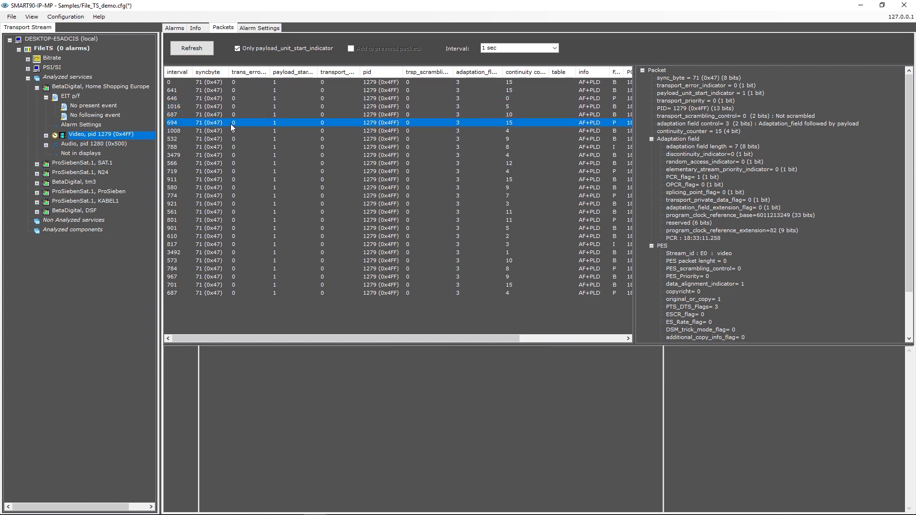
left_click(256, 27)
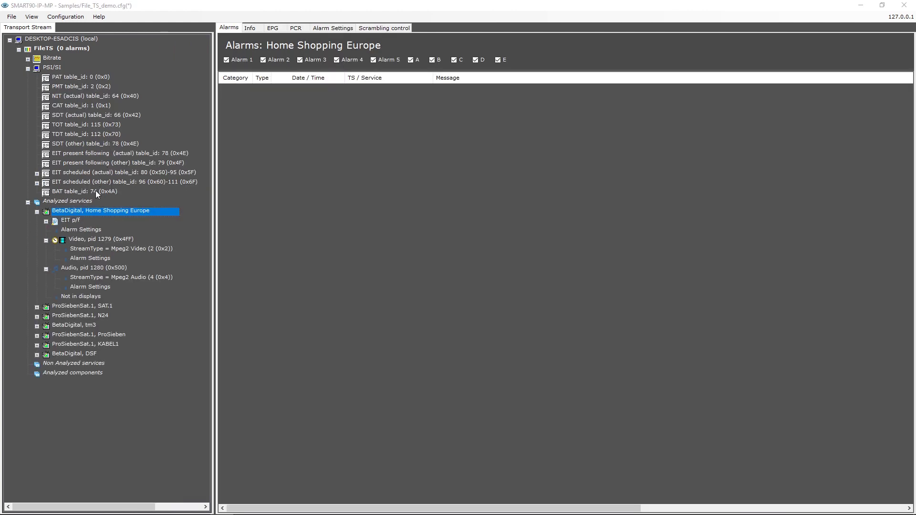
View audio PID 1280's info and inspect packets 3636, 3627, 3635 and 3650.
left_click(88, 266)
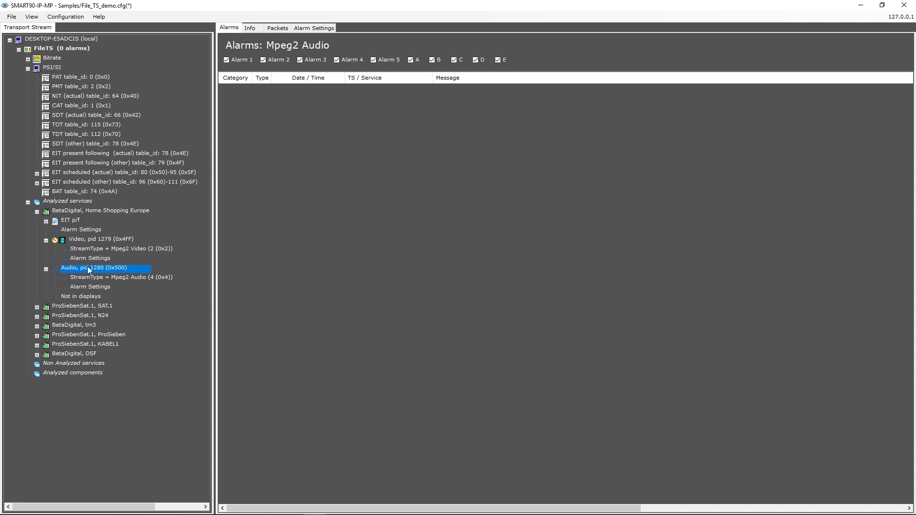
left_click(251, 29)
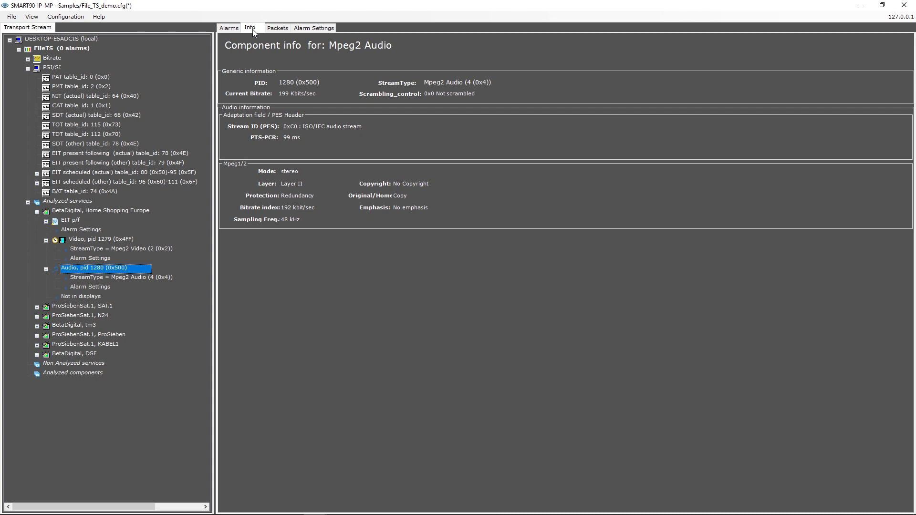
left_click(279, 28)
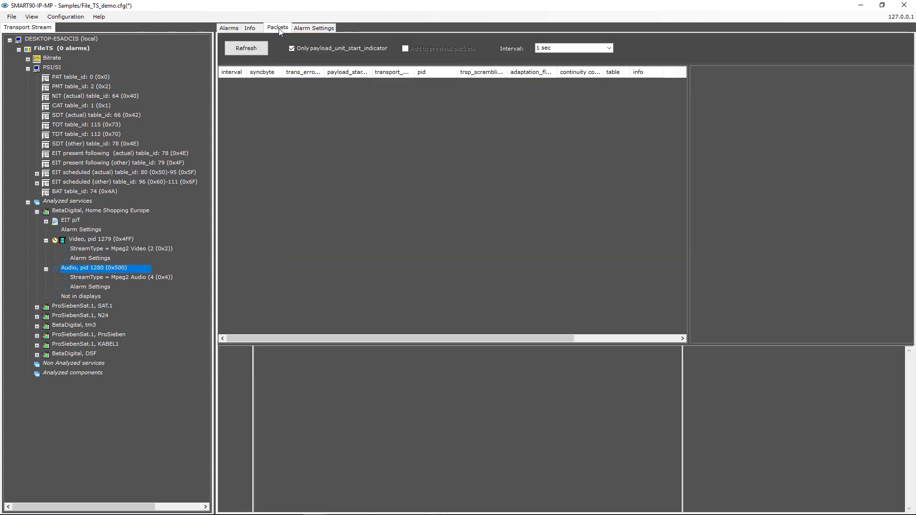
left_click(273, 90)
left_click(271, 98)
left_click(269, 107)
left_click(270, 118)
Enlarge the packet pane, examine the AudioHeader ID field, then view audio alarm settings and Home Shopping Europe.
left_click_drag(785, 344, 790, 433)
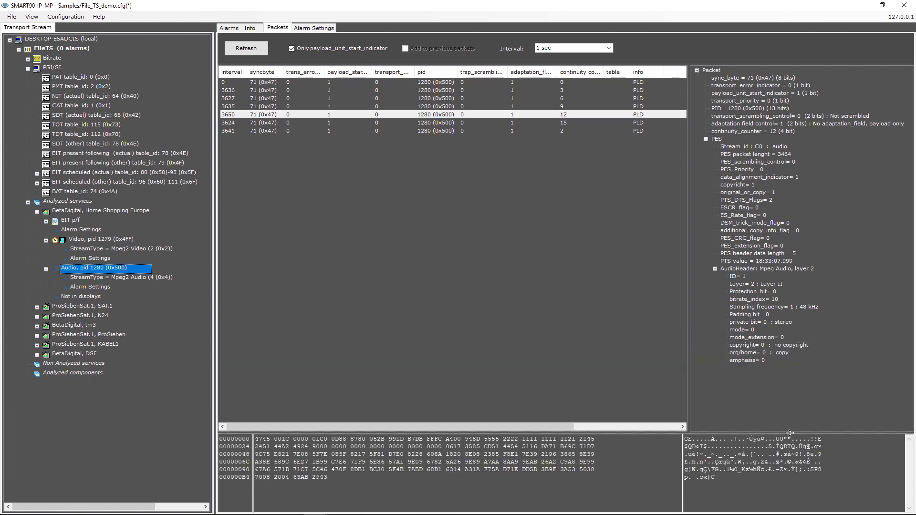
left_click(755, 269)
left_click(745, 279)
left_click(308, 29)
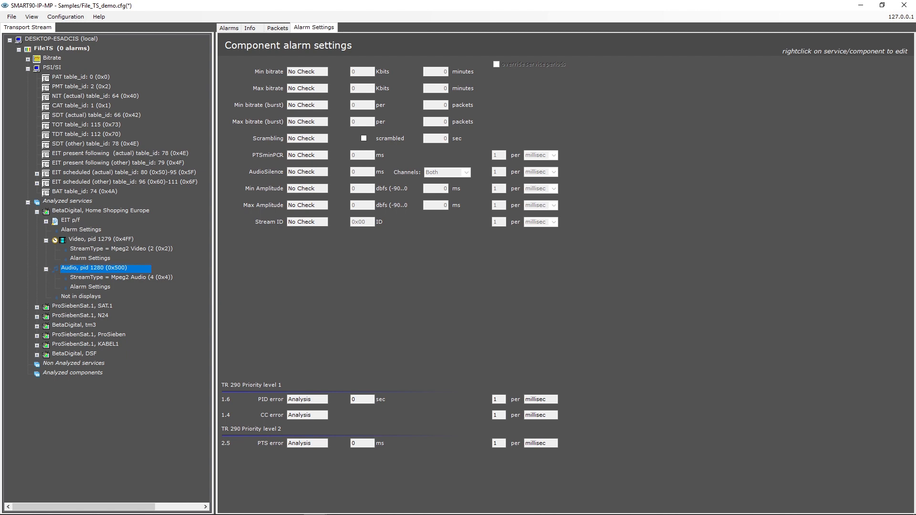
left_click(100, 210)
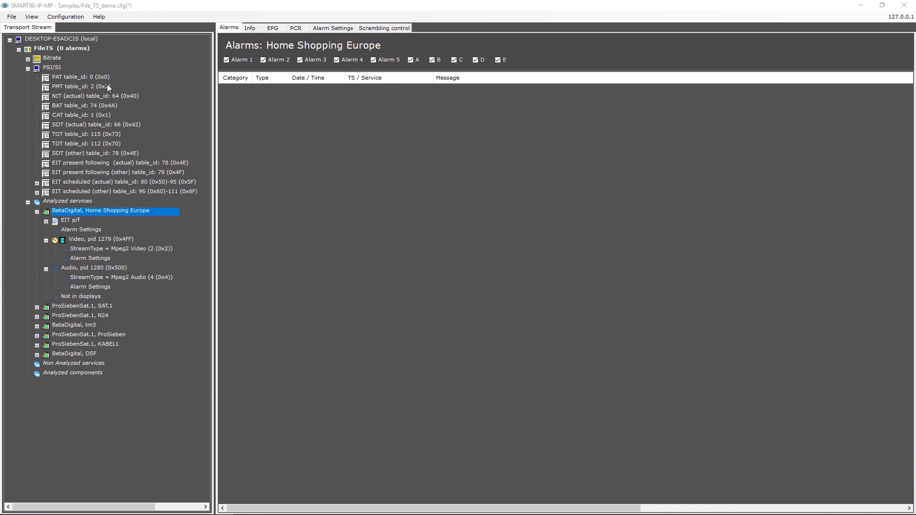
Decode Home Shopping Europe and show it in an enlarged, centred display window with audio meters.
right_click(61, 202)
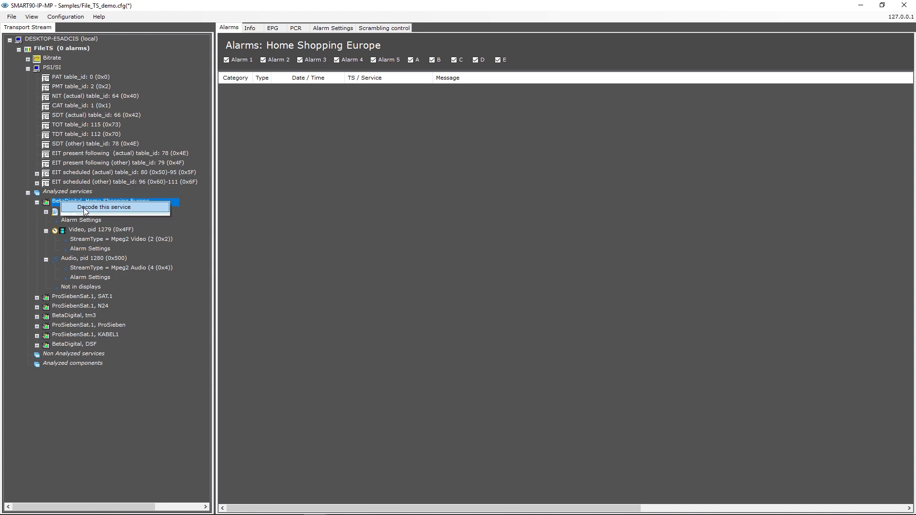
left_click(86, 208)
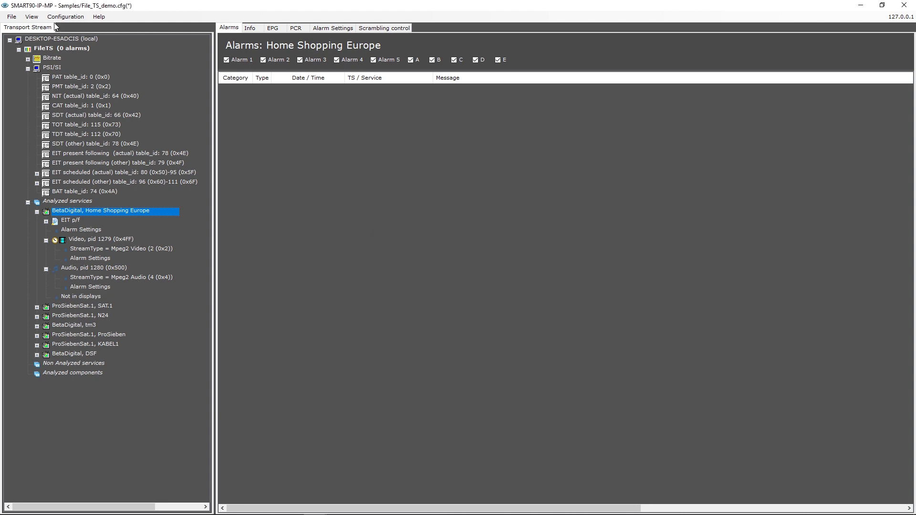
left_click(31, 17)
left_click(39, 29)
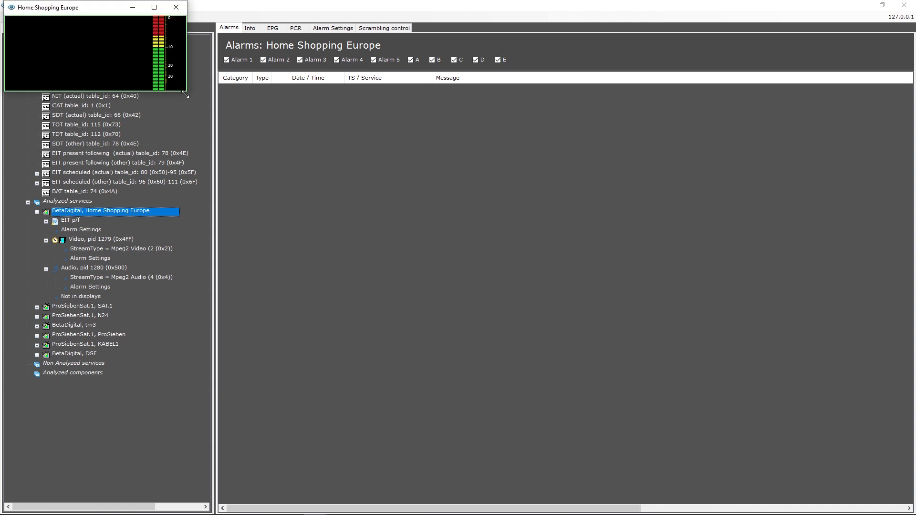
left_click_drag(186, 92, 252, 217)
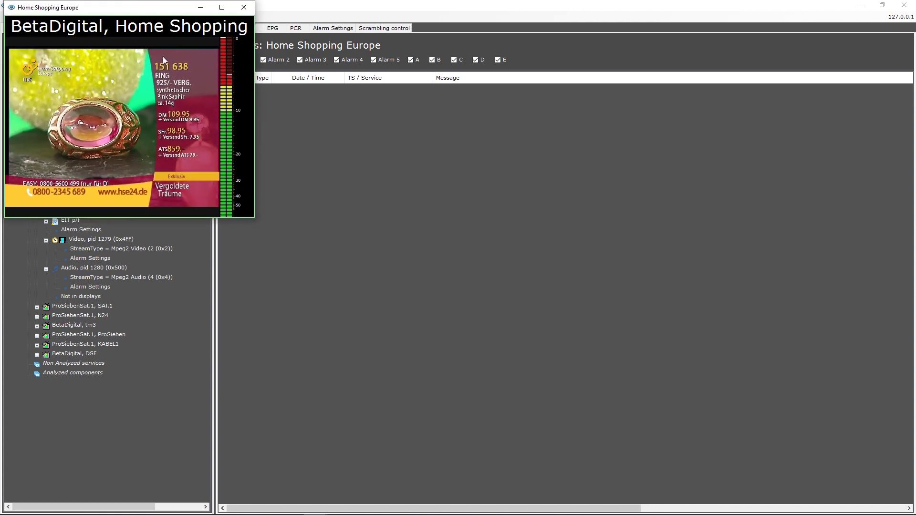
left_click_drag(122, 9, 469, 176)
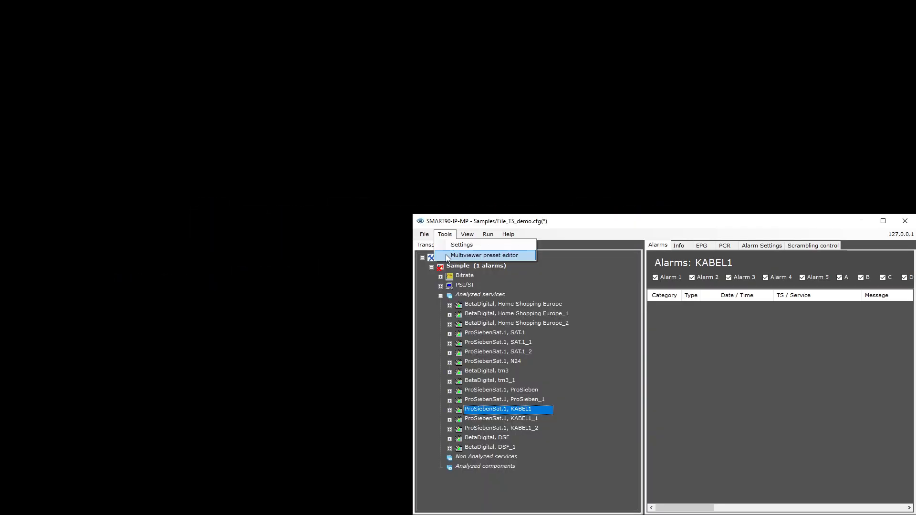
Auto-fill the multiviewer preset with a 4×3 grid of twelve displays and save it when closing.
left_click(446, 253)
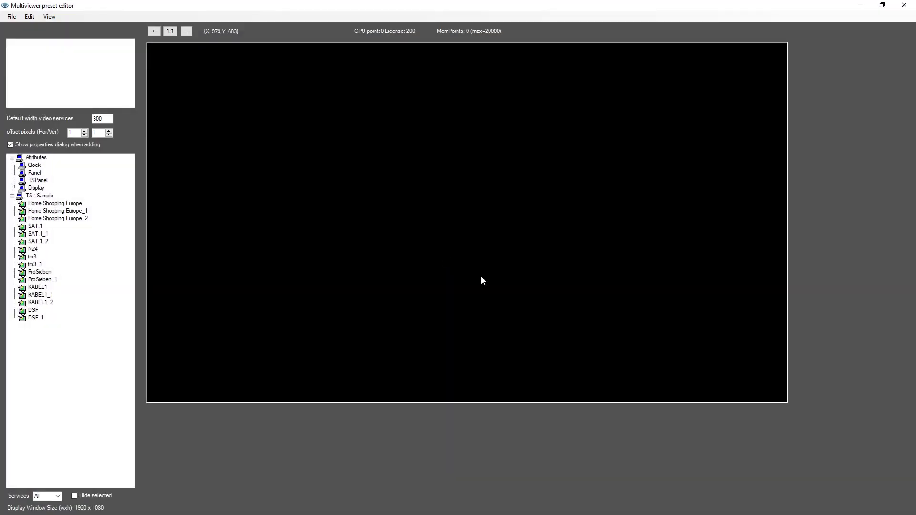
left_click(30, 16)
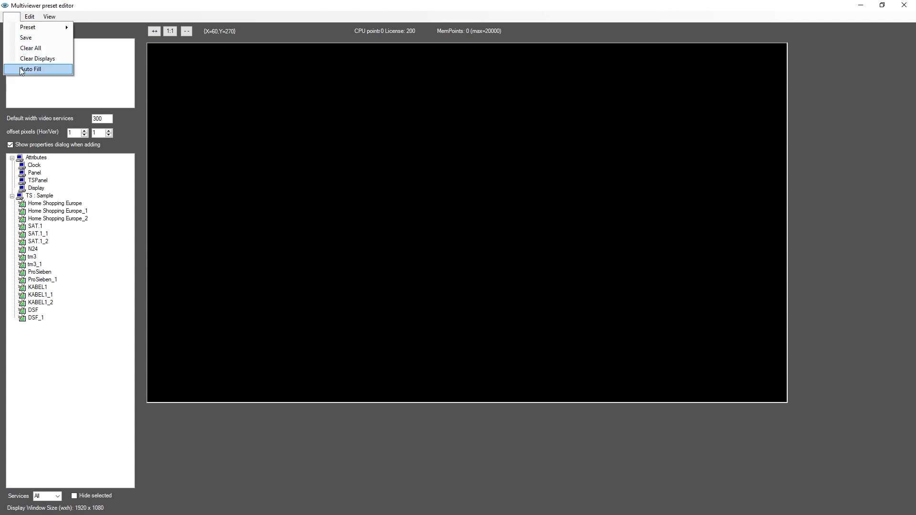
left_click(36, 67)
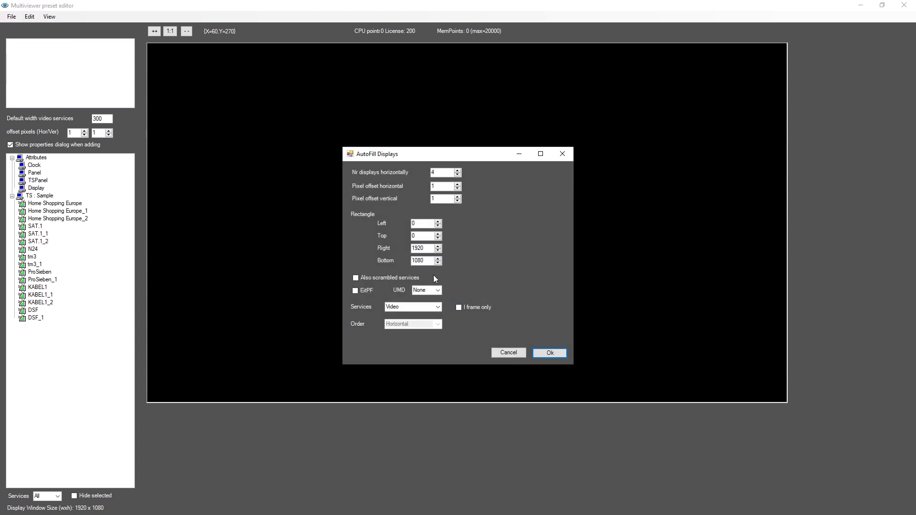
left_click(551, 352)
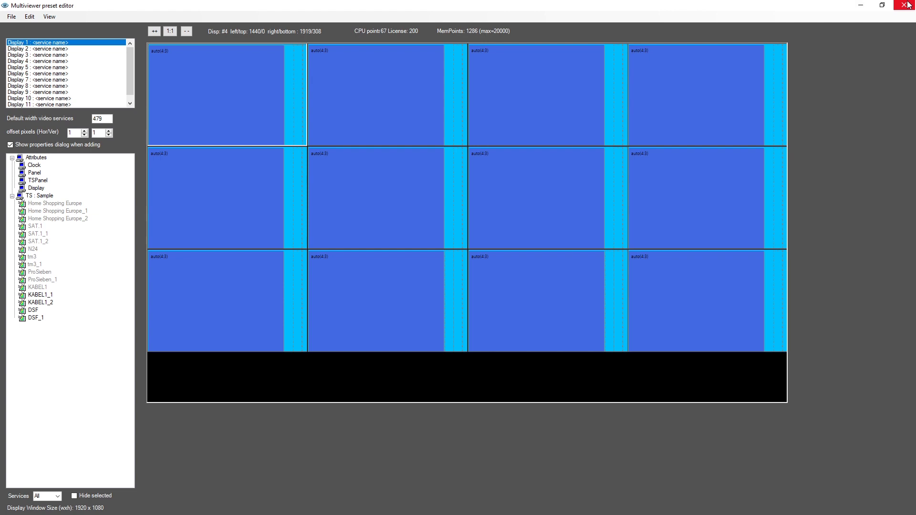
left_click(908, 4)
left_click(458, 294)
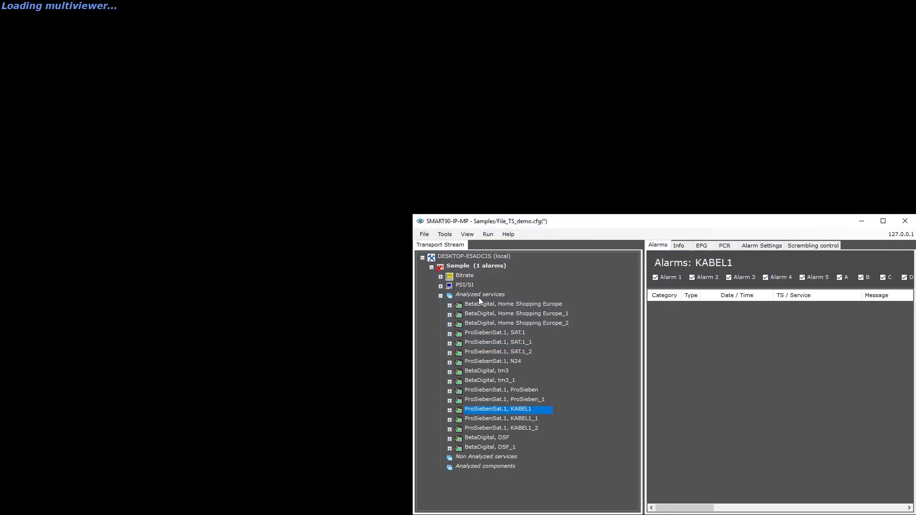
Switch to multiviewer mode and drop Home Shopping Europe into the grey slot below the Amsterdam clock.
left_click(493, 234)
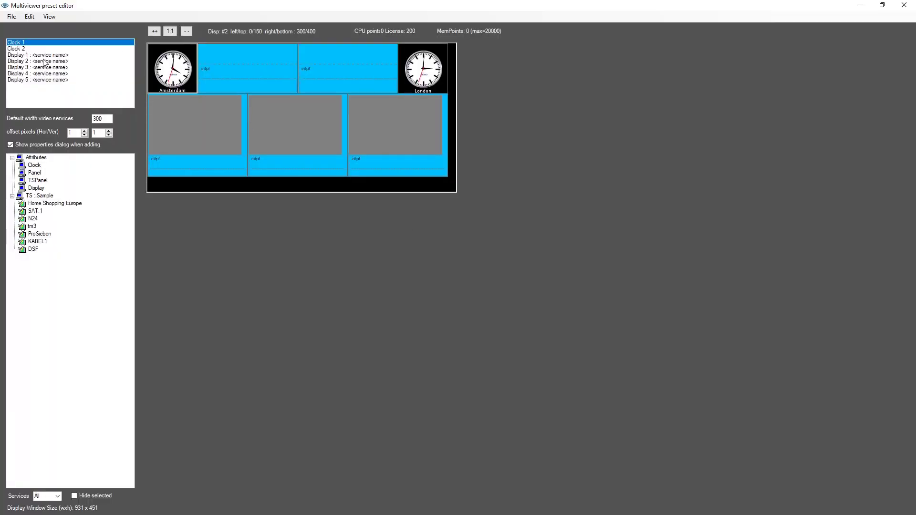
left_click_drag(42, 206, 197, 133)
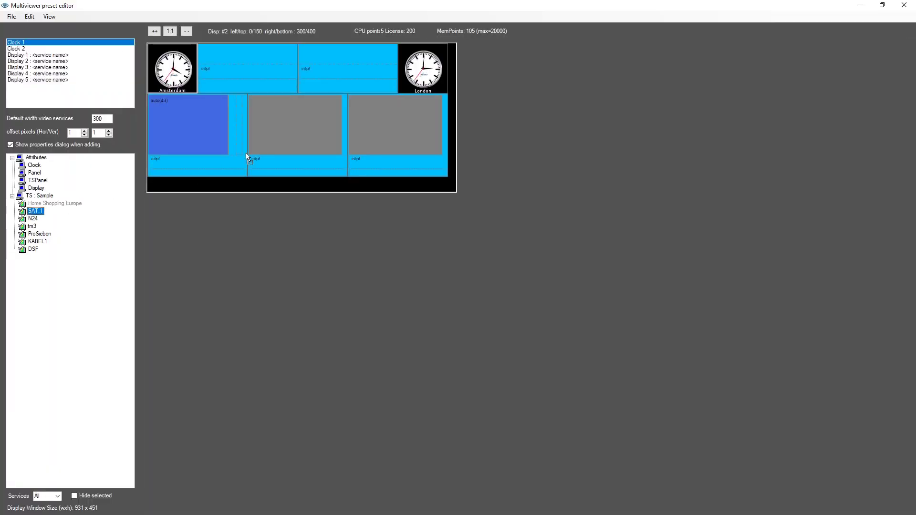